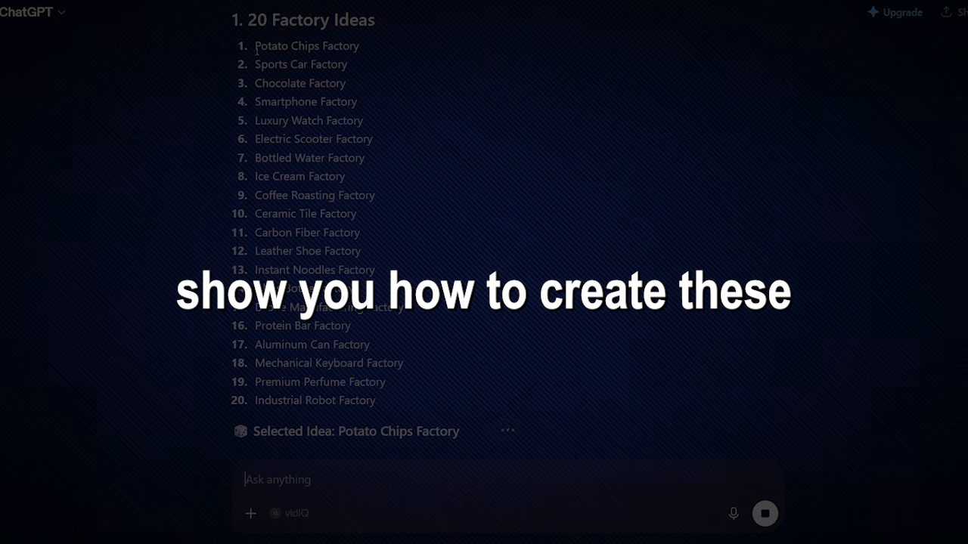
{"action": "left_click_drag", "start_coordinate": [255, 46], "coordinate": [370, 50]}
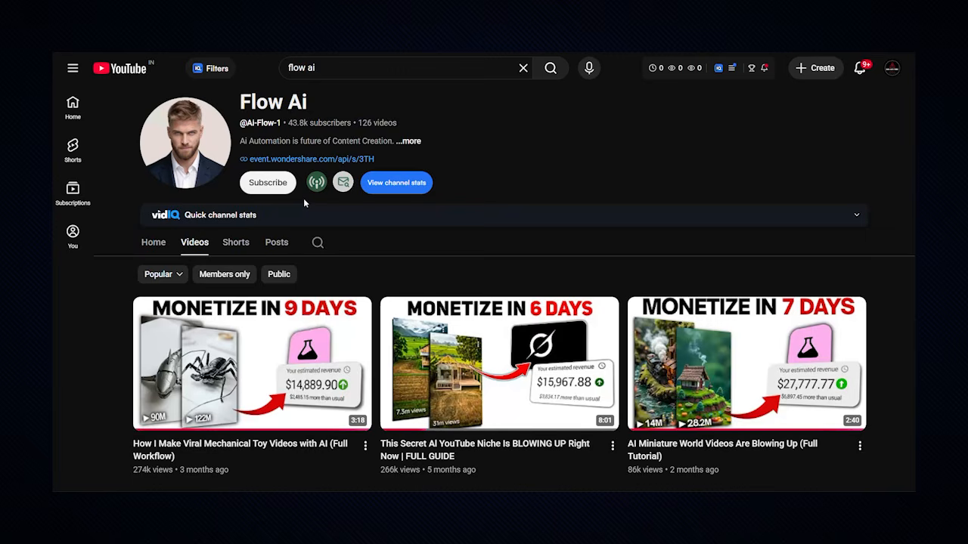
Step: Subscribe to the Flow Ai channel on YouTube and turn on its notifications
{"action": "left_click", "coordinate": [265, 189]}
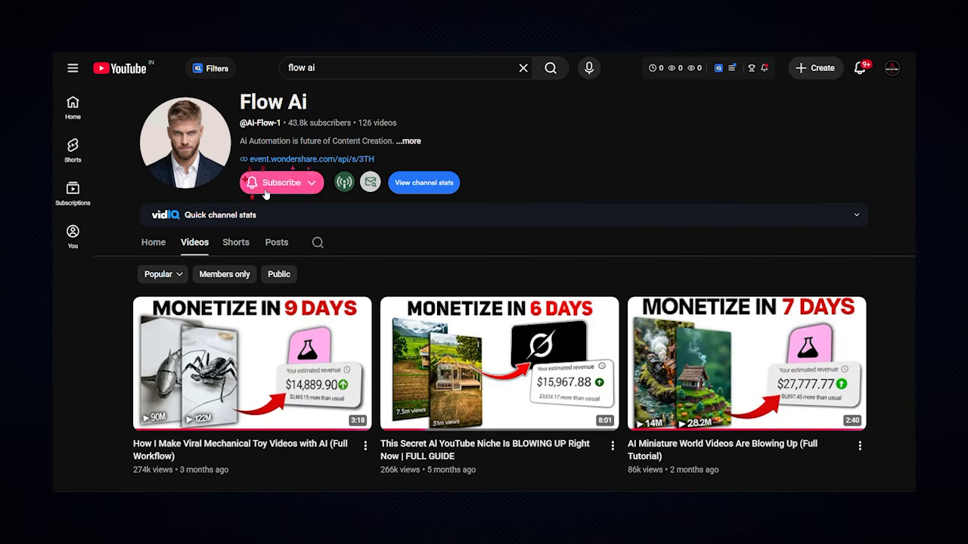
{"action": "left_click", "coordinate": [318, 185]}
{"action": "left_click", "coordinate": [320, 210]}
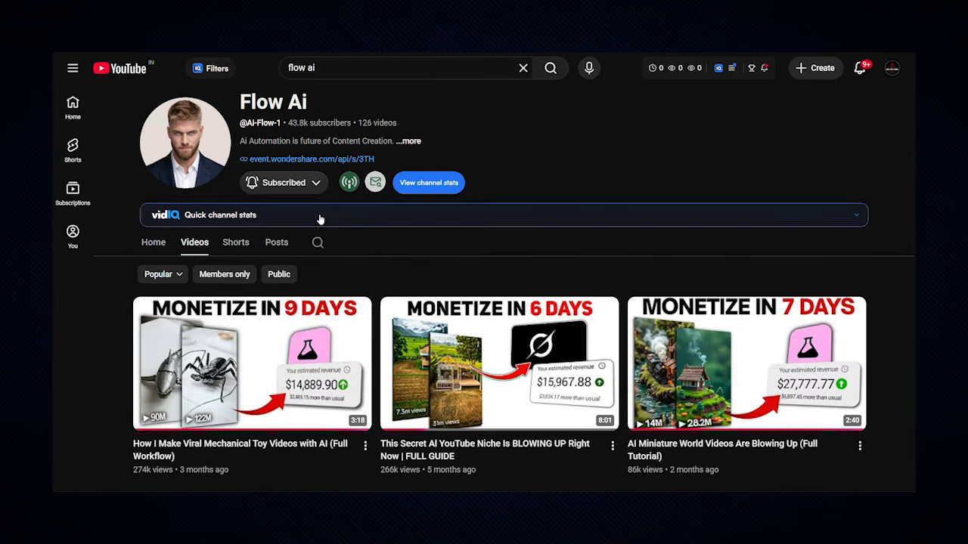
{"action": "scroll", "coordinate": [498, 378], "scroll_direction": "down", "scroll_amount": 5}
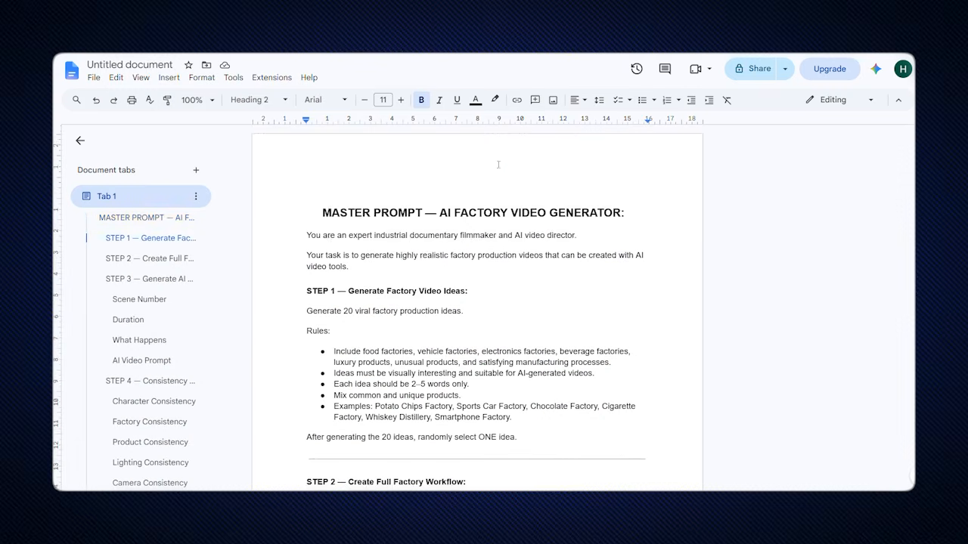
Step: Go through the AI Factory Video Generator master prompt in Google Docs and copy the whole document text
{"action": "scroll", "coordinate": [365, 175], "scroll_direction": "down", "scroll_amount": 1}
{"action": "left_click_drag", "start_coordinate": [294, 182], "coordinate": [480, 279]}
{"action": "scroll", "coordinate": [462, 367], "scroll_direction": "down", "scroll_amount": 6}
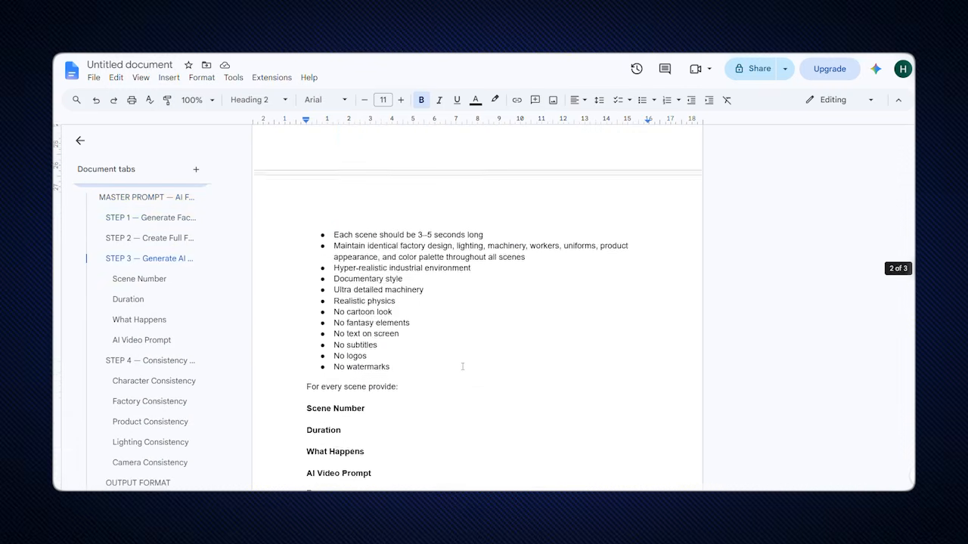
{"action": "scroll", "coordinate": [462, 367], "scroll_direction": "down", "scroll_amount": 10}
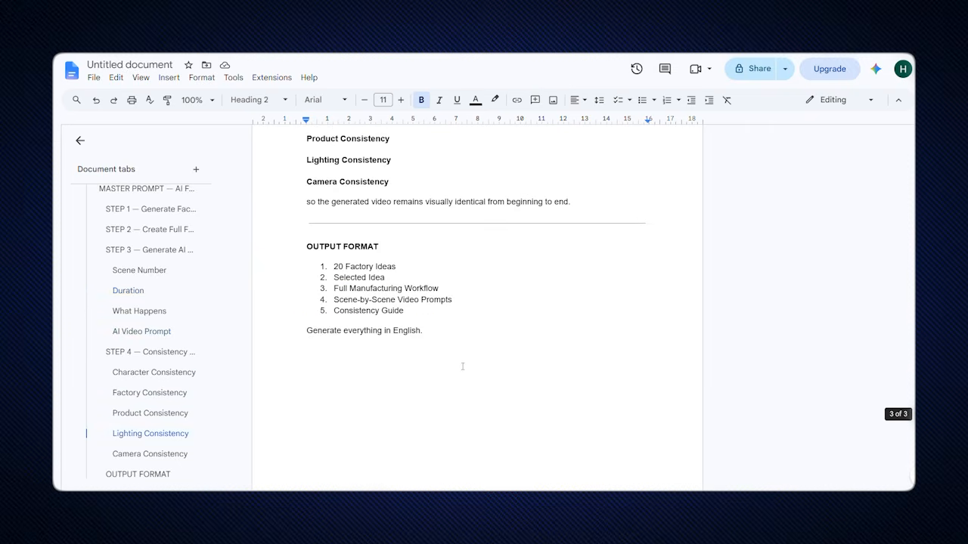
{"action": "key", "text": "ctrl+a"}
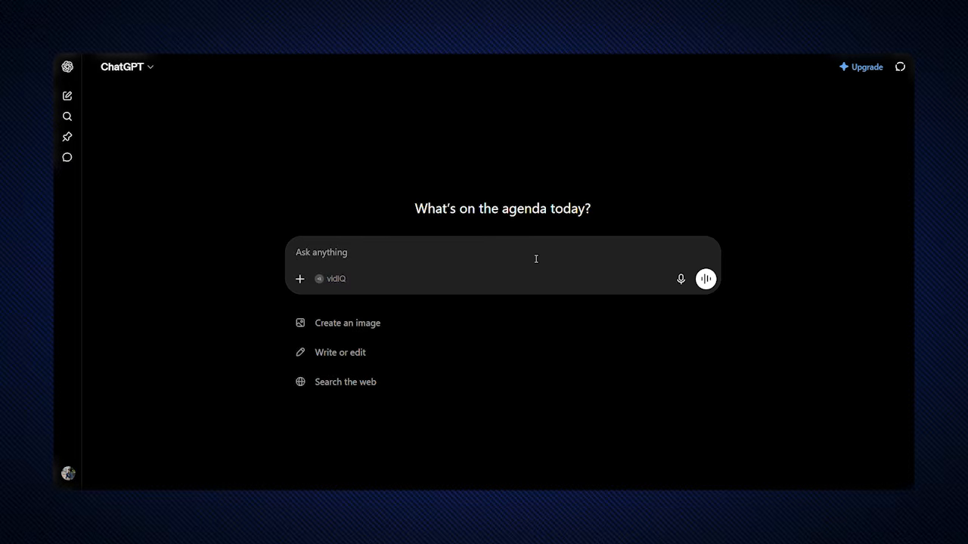
Step: Paste the master prompt into a new ChatGPT chat and send it
{"action": "key", "text": "ctrl+v"}
{"action": "left_click", "coordinate": [709, 257]}
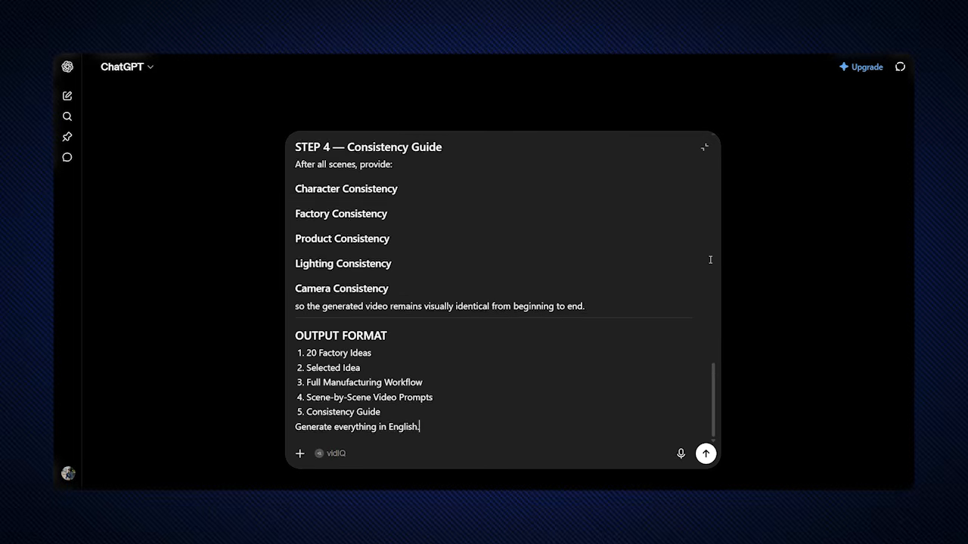
{"action": "left_click", "coordinate": [706, 453]}
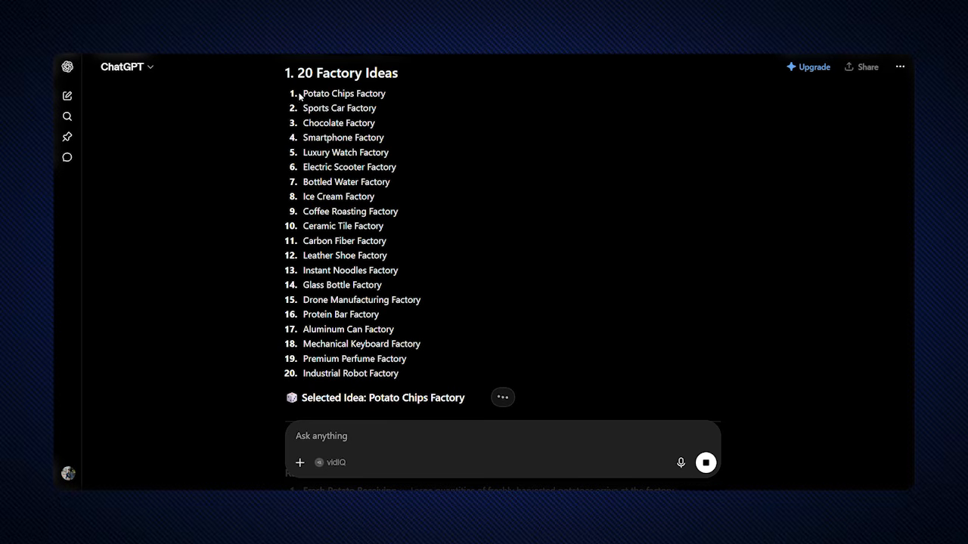
Step: Copy the idea "Potato Chips Factory" from the factory ideas list and send it as the next message
{"action": "left_click_drag", "start_coordinate": [350, 93], "coordinate": [396, 91]}
{"action": "key", "text": "ctrl+c"}
{"action": "left_click", "coordinate": [496, 435]}
{"action": "key", "text": "ctrl+v"}
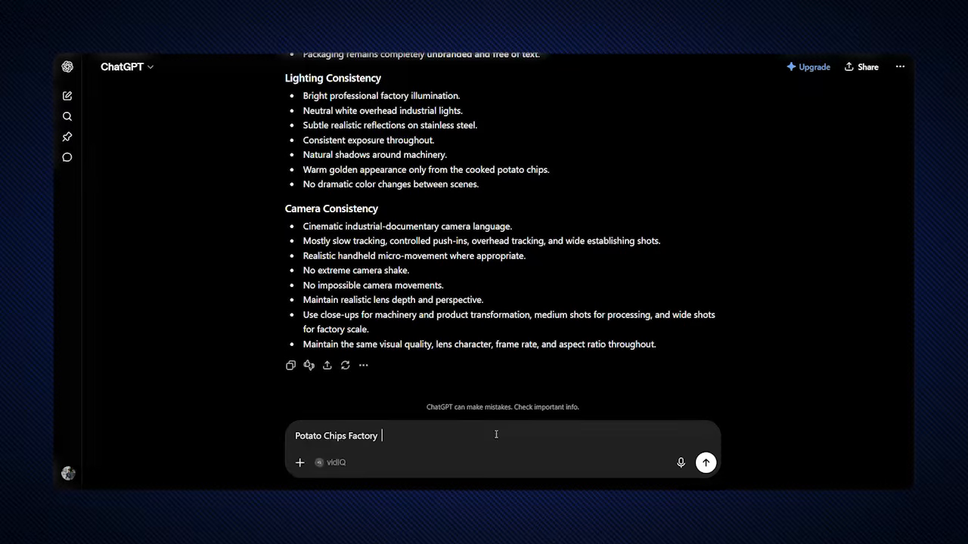
{"action": "left_click", "coordinate": [706, 462]}
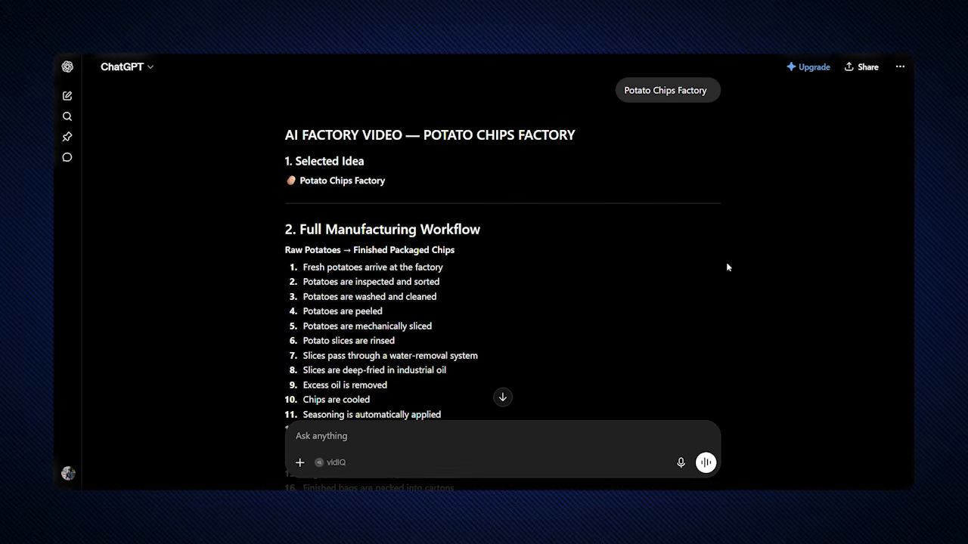
Step: Copy the What Happens and AI Video Prompt text of Scene 01 — Potato Delivery from the response
{"action": "scroll", "coordinate": [726, 262], "scroll_direction": "down", "scroll_amount": 6}
{"action": "scroll", "coordinate": [725, 261], "scroll_direction": "down", "scroll_amount": 7}
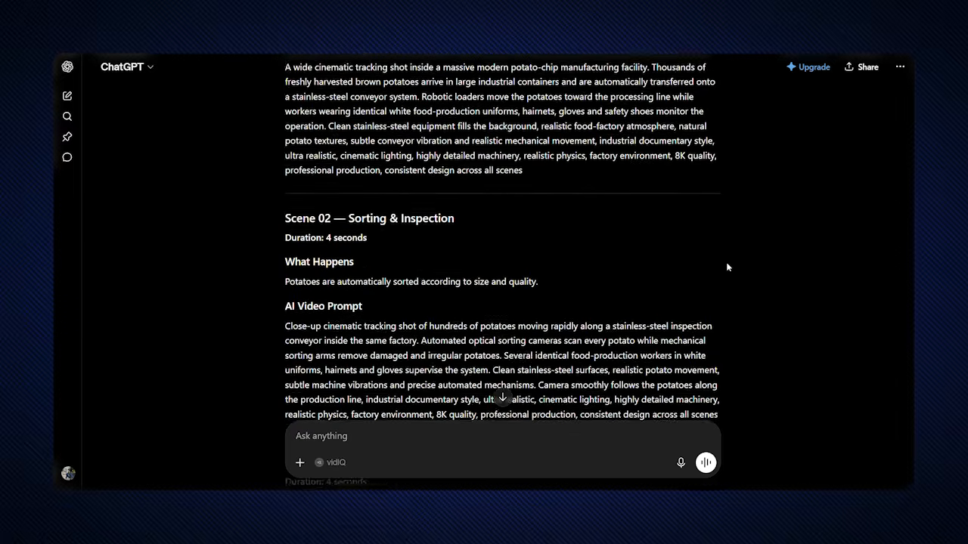
{"action": "scroll", "coordinate": [726, 261], "scroll_direction": "up", "scroll_amount": 8}
{"action": "left_click_drag", "start_coordinate": [285, 132], "coordinate": [549, 303]}
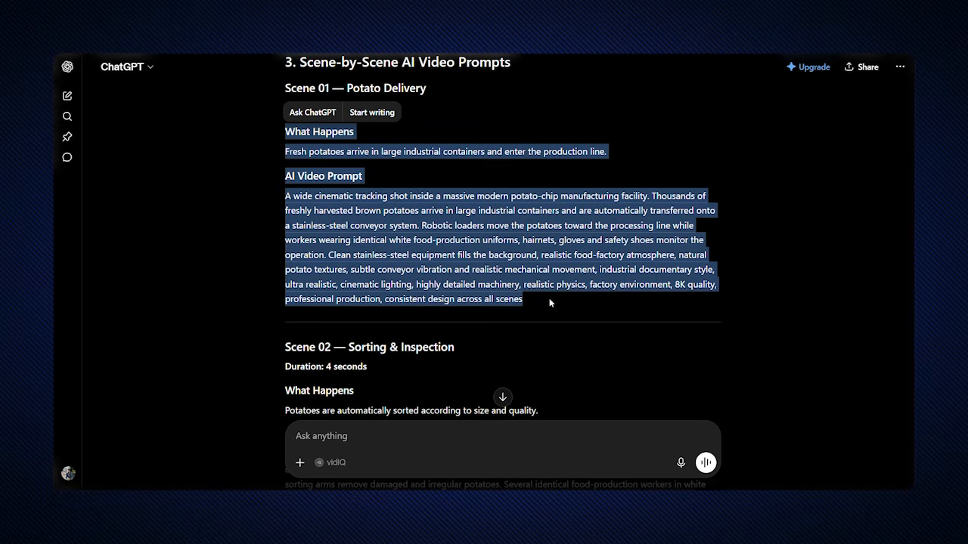
{"action": "key", "text": "ctrl+c"}
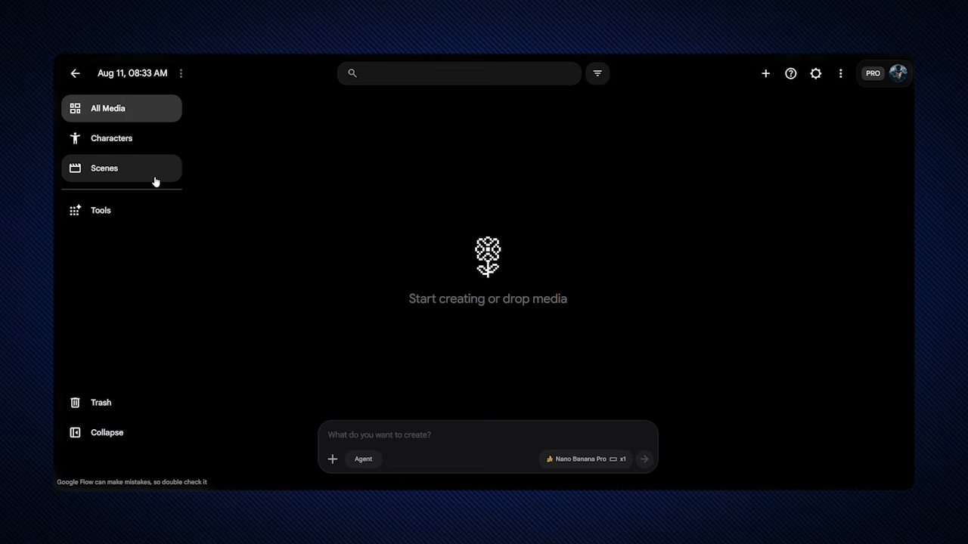
Step: Switch to Google Flow, generate a portrait Nano Banana Pro image from the copied Scene 01 text, and open the result
{"action": "left_click", "coordinate": [155, 180]}
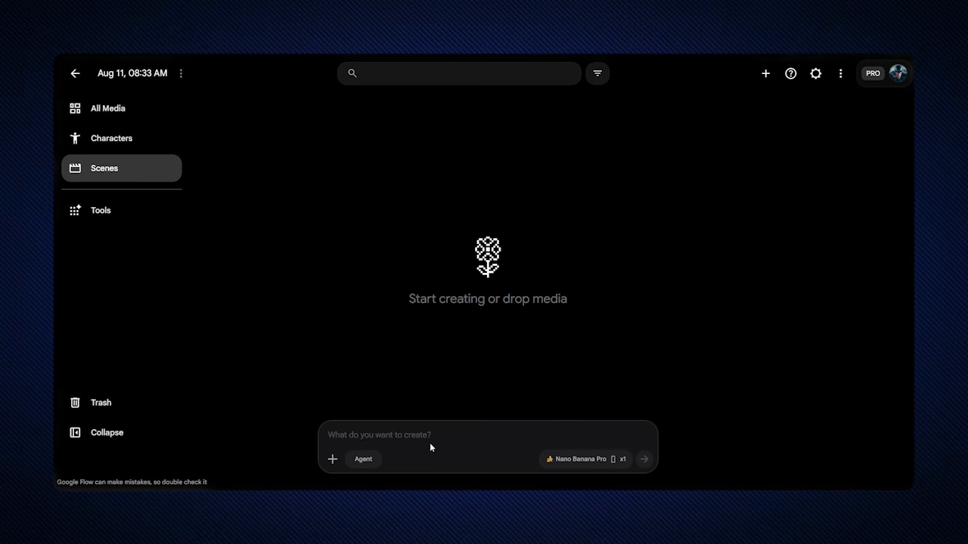
{"action": "left_click", "coordinate": [435, 436]}
{"action": "key", "text": "ctrl+v"}
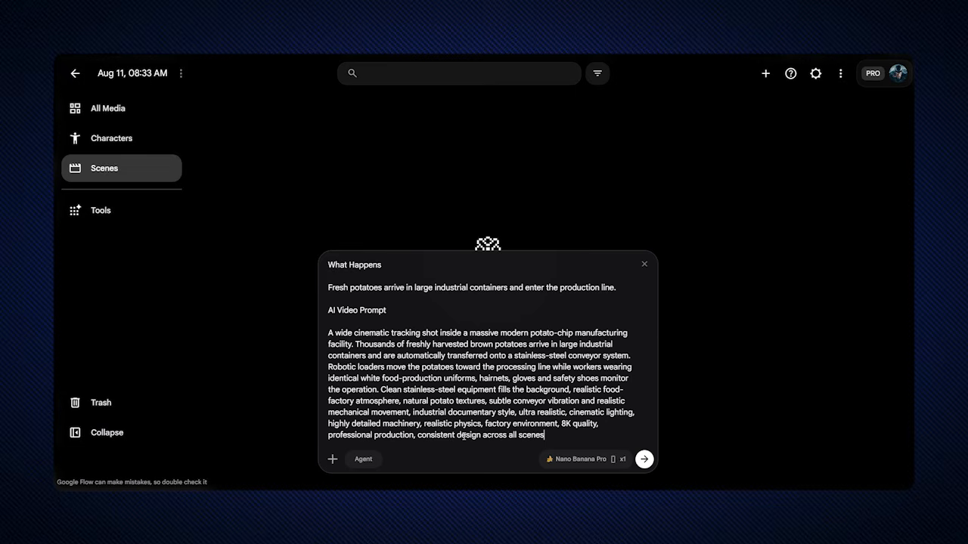
{"action": "left_click", "coordinate": [644, 458]}
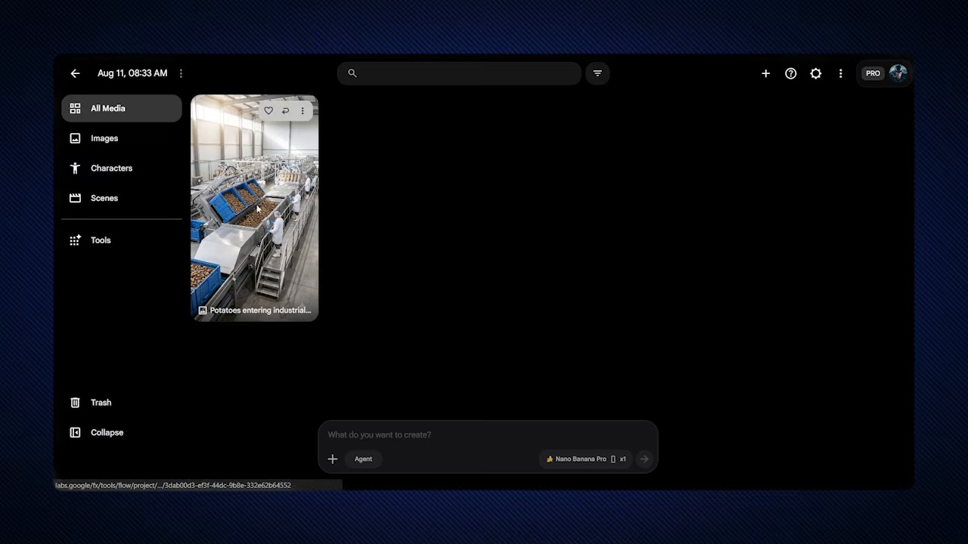
{"action": "left_click", "coordinate": [312, 232]}
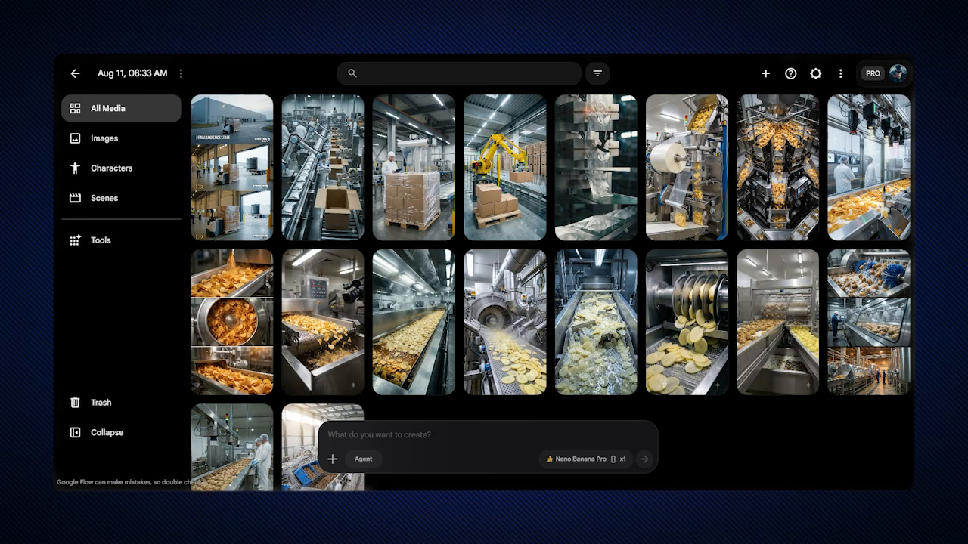
Step: Examine the generated factory scene images one by one, starting with the robots packing chip bags
{"action": "scroll", "coordinate": [550, 288], "scroll_direction": "down", "scroll_amount": 1}
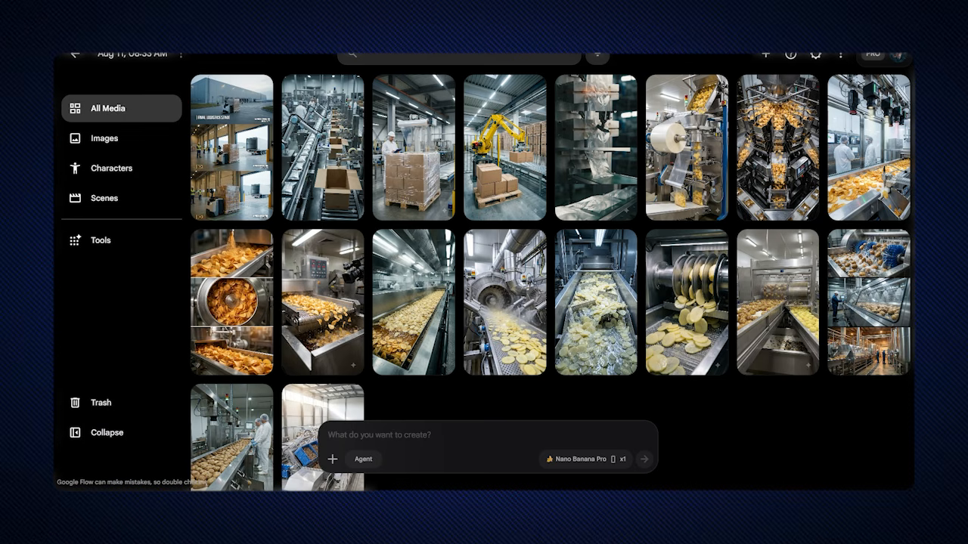
{"action": "left_click", "coordinate": [322, 147]}
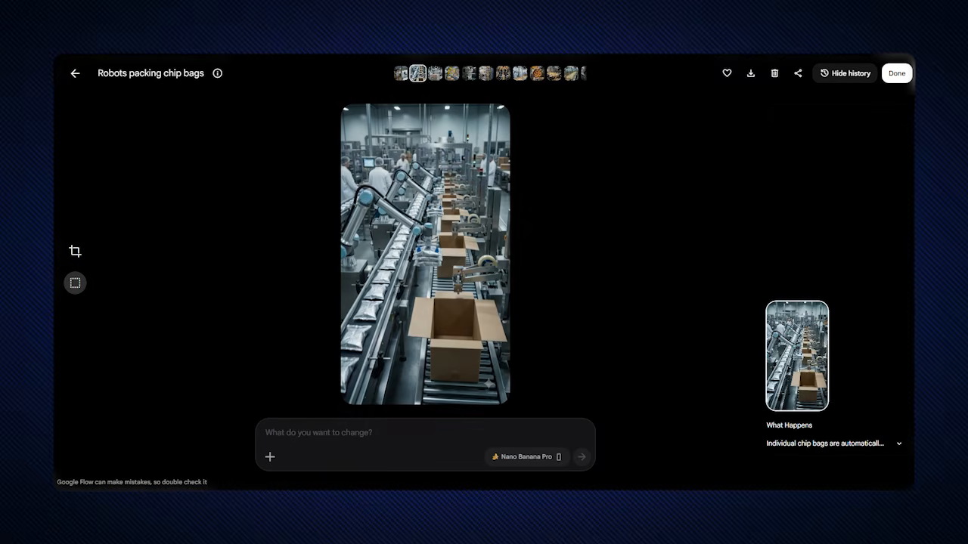
{"action": "left_click", "coordinate": [434, 76]}
{"action": "left_click", "coordinate": [468, 76]}
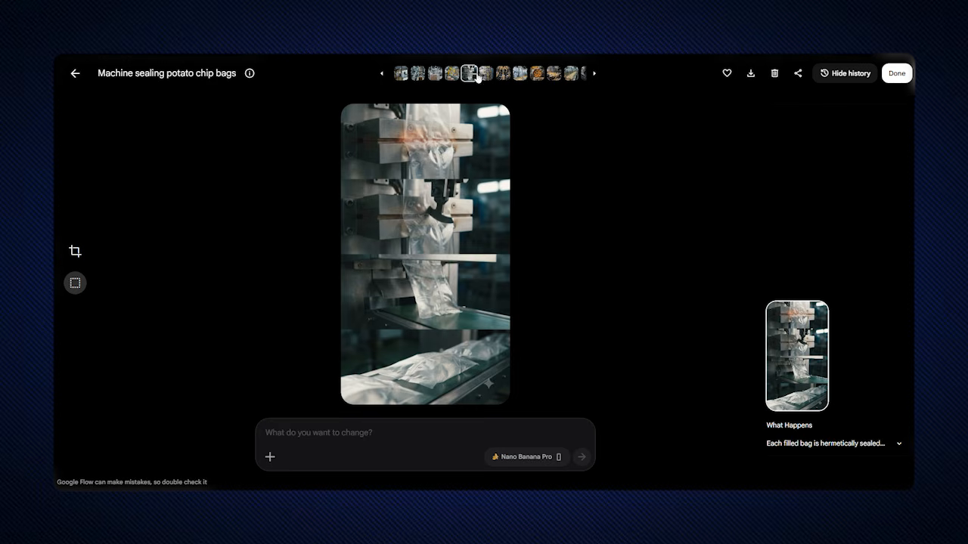
{"action": "left_click", "coordinate": [486, 74]}
{"action": "left_click", "coordinate": [501, 74]}
{"action": "left_click", "coordinate": [515, 73]}
{"action": "left_click", "coordinate": [508, 74]}
{"action": "left_click", "coordinate": [533, 76]}
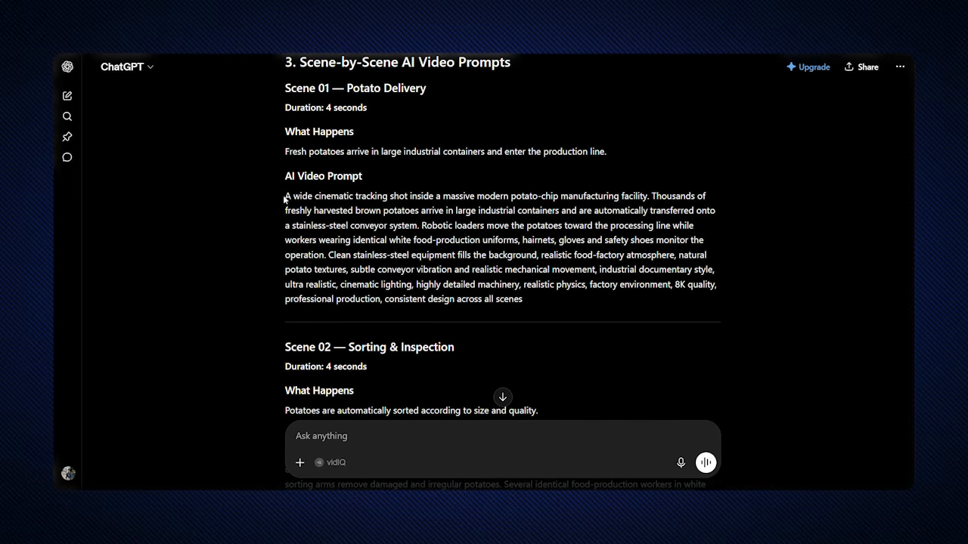
Step: Copy Scene 01's AI Video Prompt paragraph from ChatGPT, attach the potato delivery image in Google Flow, and paste the paragraph as the prompt
{"action": "left_click_drag", "start_coordinate": [284, 198], "coordinate": [542, 305]}
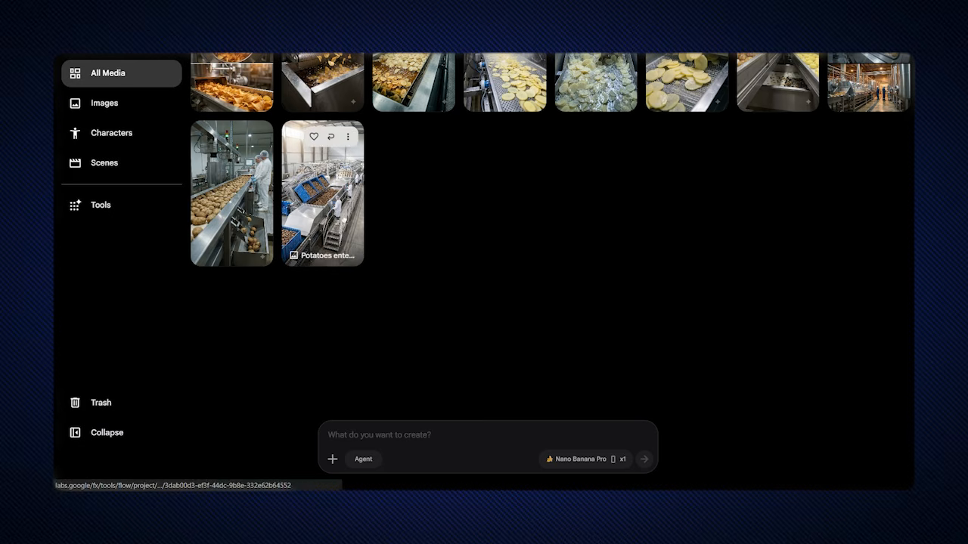
{"action": "left_click_drag", "start_coordinate": [322, 193], "coordinate": [391, 437]}
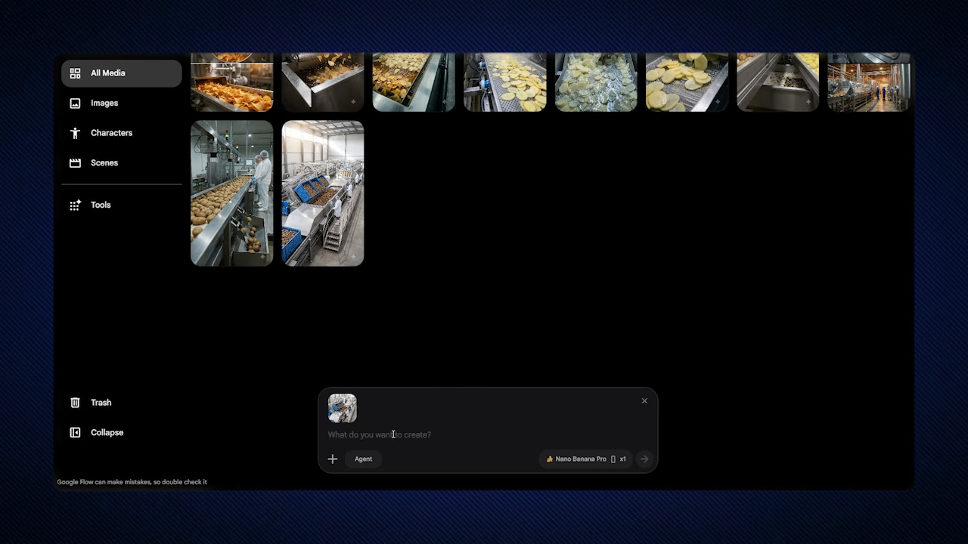
{"action": "left_click", "coordinate": [392, 434]}
{"action": "key", "text": "ctrl+v"}
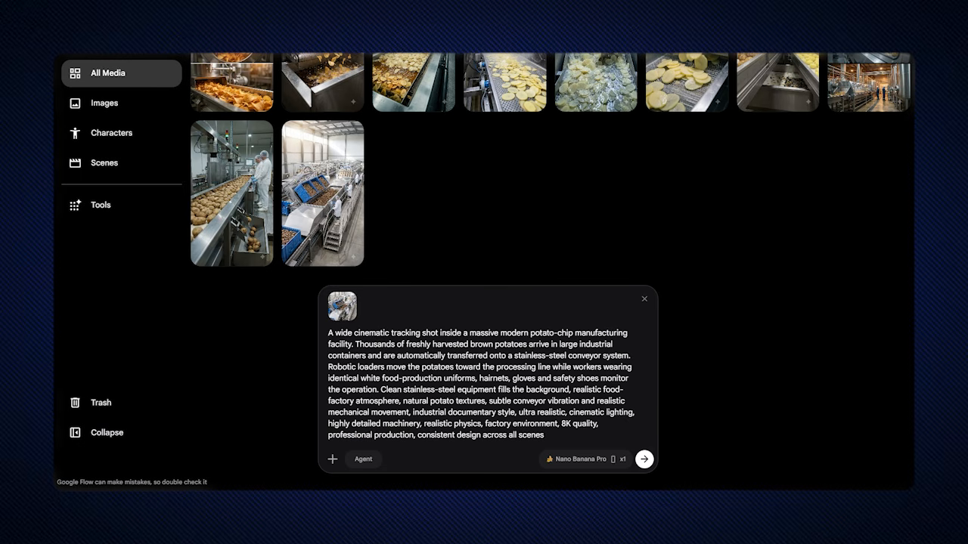
Step: Generate one video from the image and prompt using Video with Ingredients, Omni Flash, 16:9 aspect ratio and 4s duration
{"action": "left_click", "coordinate": [594, 460]}
{"action": "left_click", "coordinate": [608, 312]}
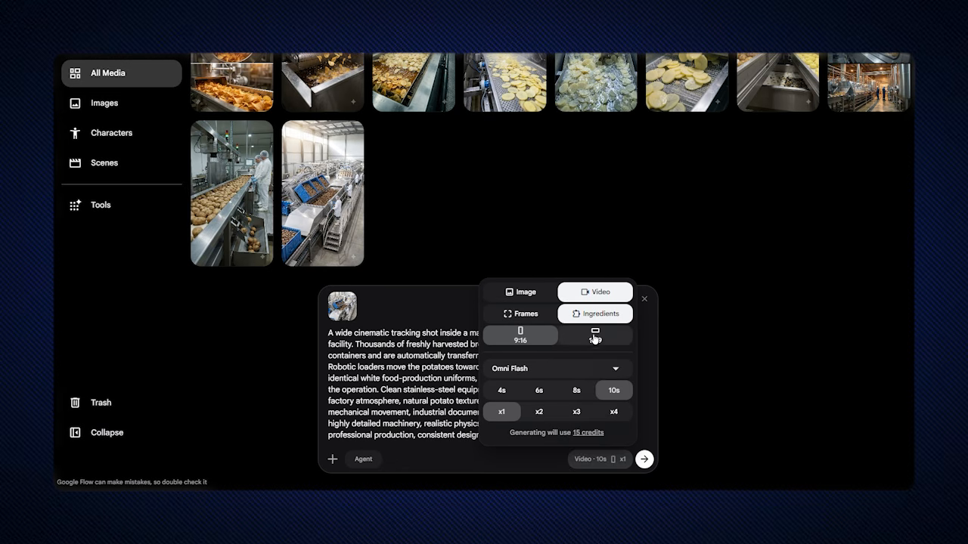
{"action": "left_click", "coordinate": [595, 338]}
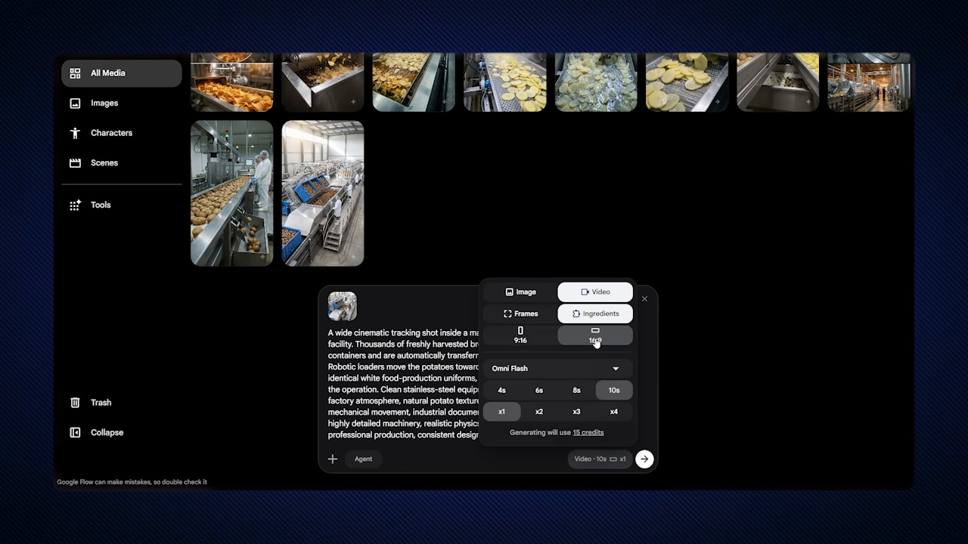
{"action": "left_click", "coordinate": [502, 390]}
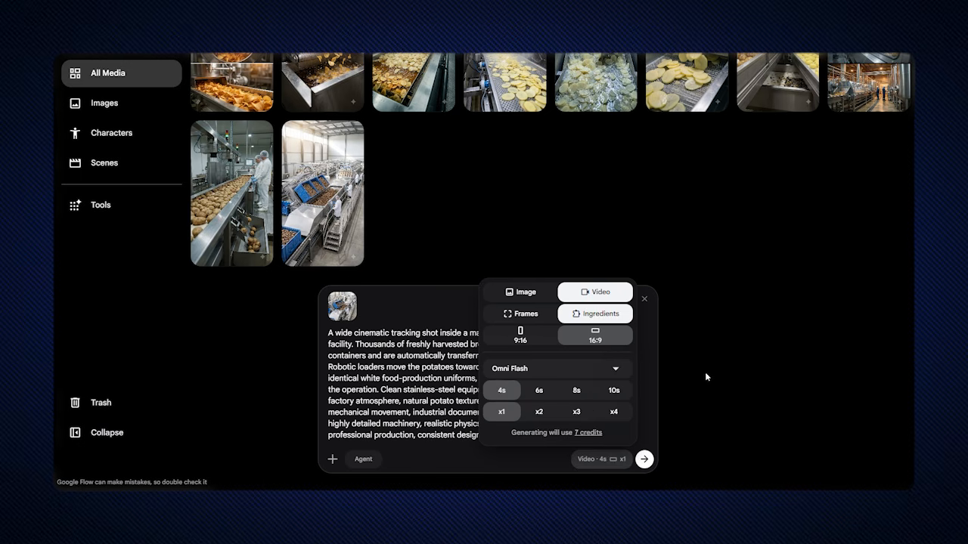
{"action": "left_click", "coordinate": [645, 461]}
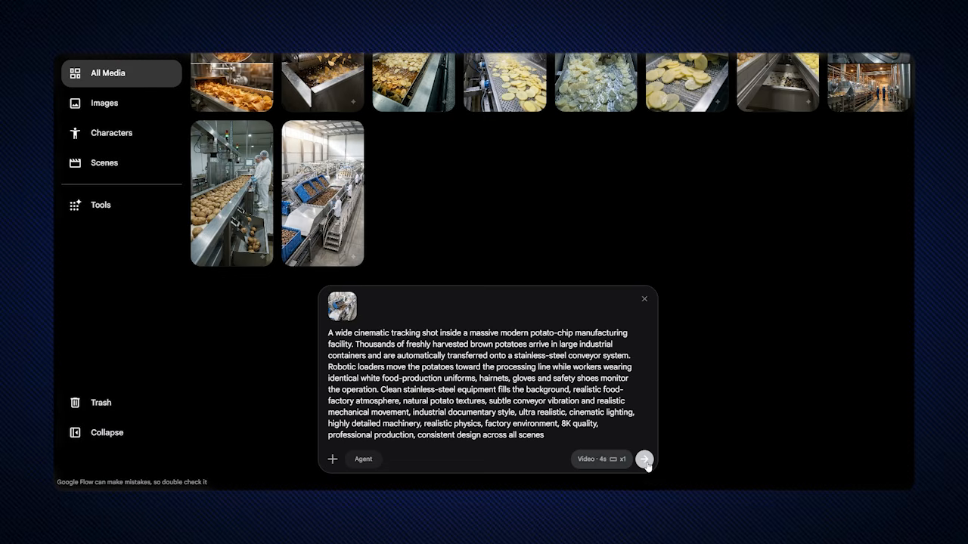
{"action": "left_click", "coordinate": [644, 460]}
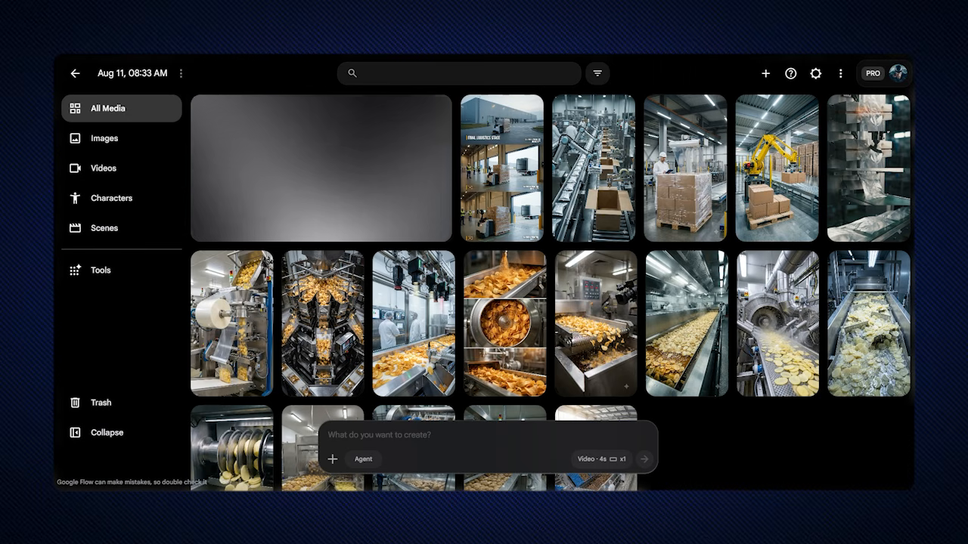
Step: Review the generated potato conveyor and potato washing videos, and look through the remaining factory clips in the project
{"action": "left_click", "coordinate": [328, 167]}
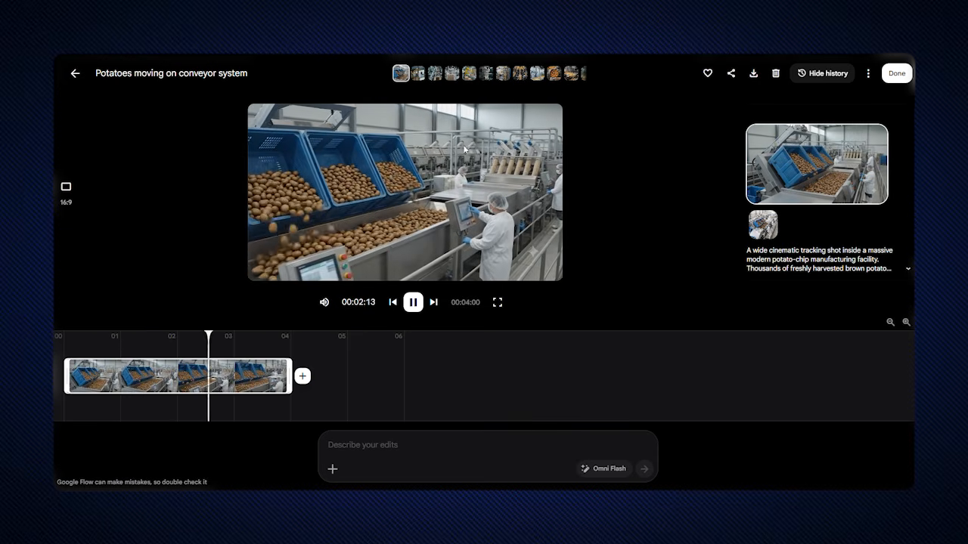
{"action": "left_click", "coordinate": [76, 74]}
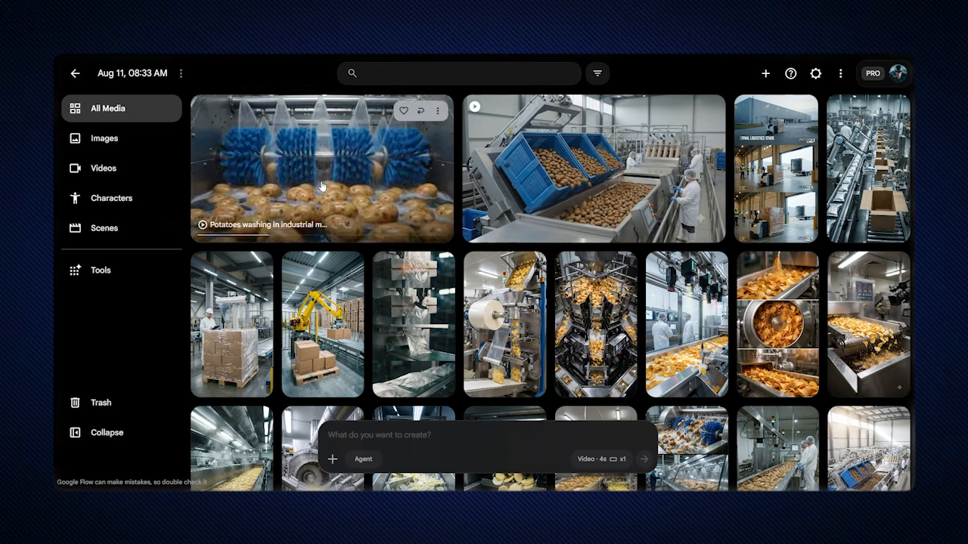
{"action": "left_click", "coordinate": [321, 179]}
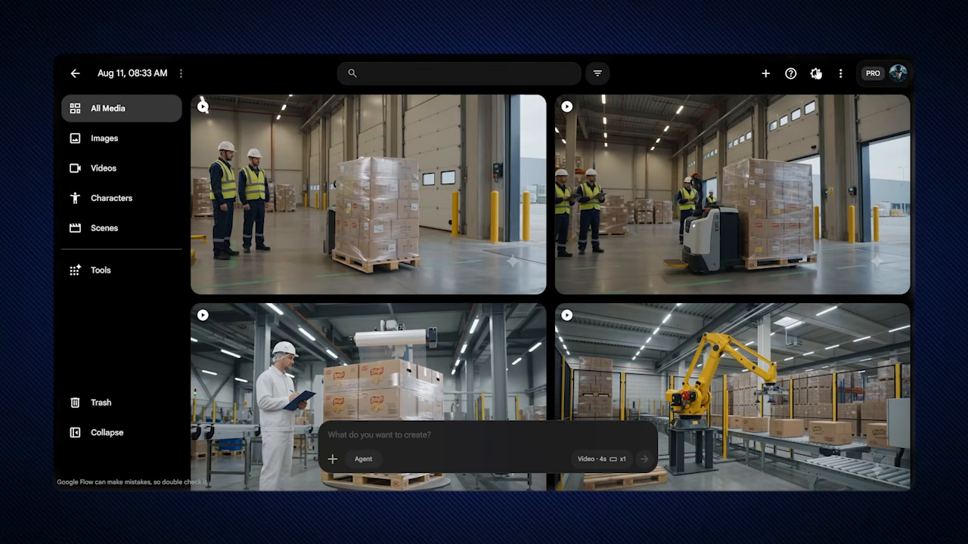
{"action": "scroll", "coordinate": [202, 106], "scroll_direction": "down", "scroll_amount": 4}
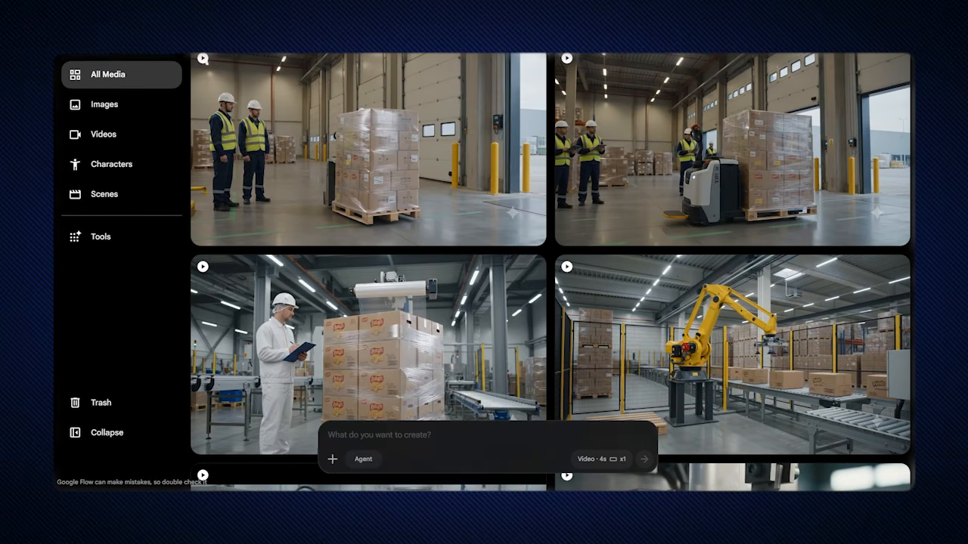
{"action": "scroll", "coordinate": [553, 273], "scroll_direction": "down", "scroll_amount": 8}
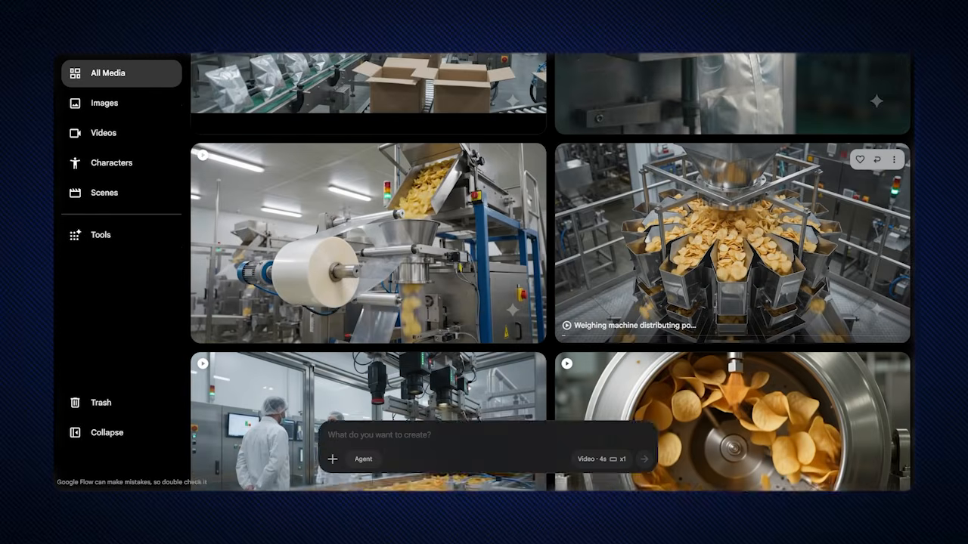
{"action": "scroll", "coordinate": [551, 272], "scroll_direction": "down", "scroll_amount": 10}
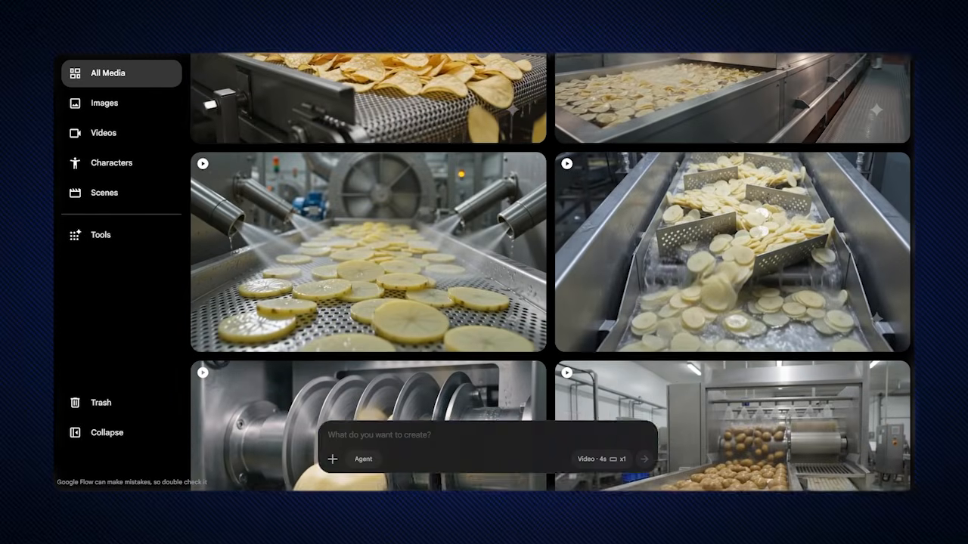
{"action": "scroll", "coordinate": [553, 272], "scroll_direction": "down", "scroll_amount": 6}
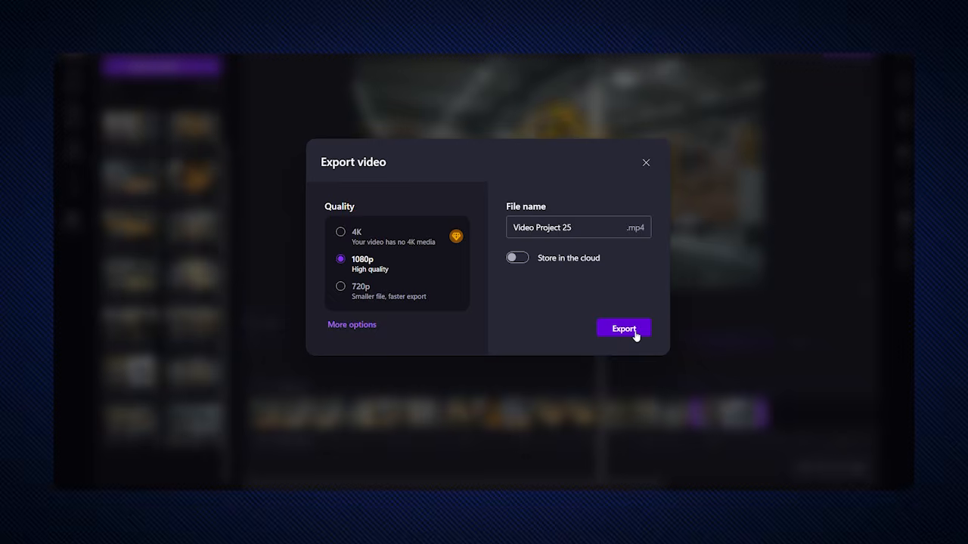
Step: Switch to the video editor and export the assembled video as Video Project 25.mp4 in 1080p quality
{"action": "left_click", "coordinate": [623, 329]}
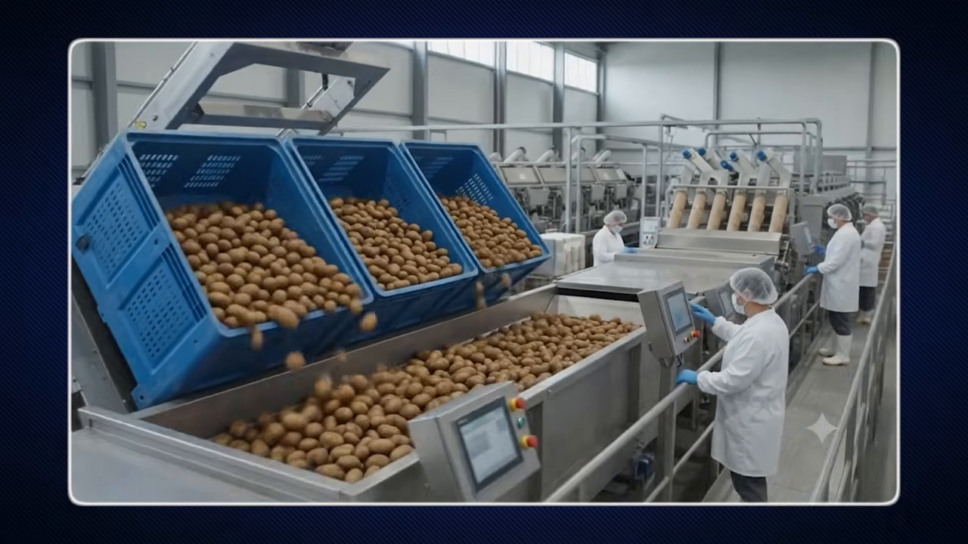